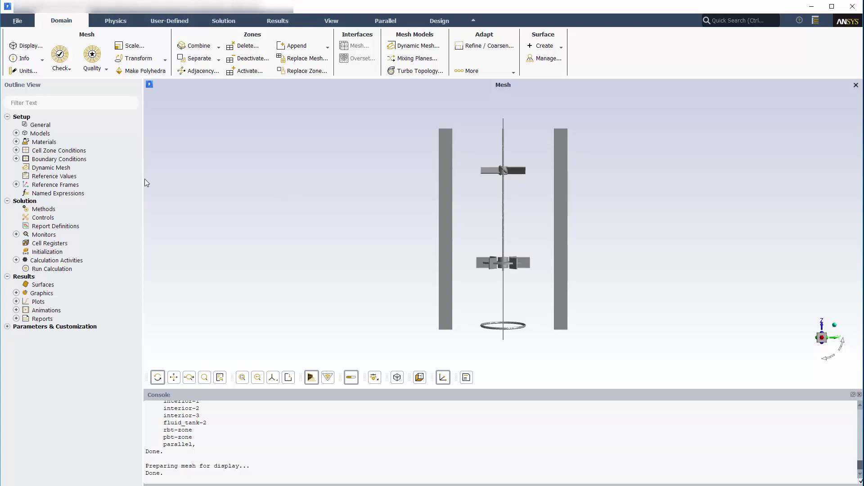
# Step: Expand Cell Zone Conditions to list fluid_tank-2, pbt-zone and rbt-zone
pyautogui.click(17, 150)
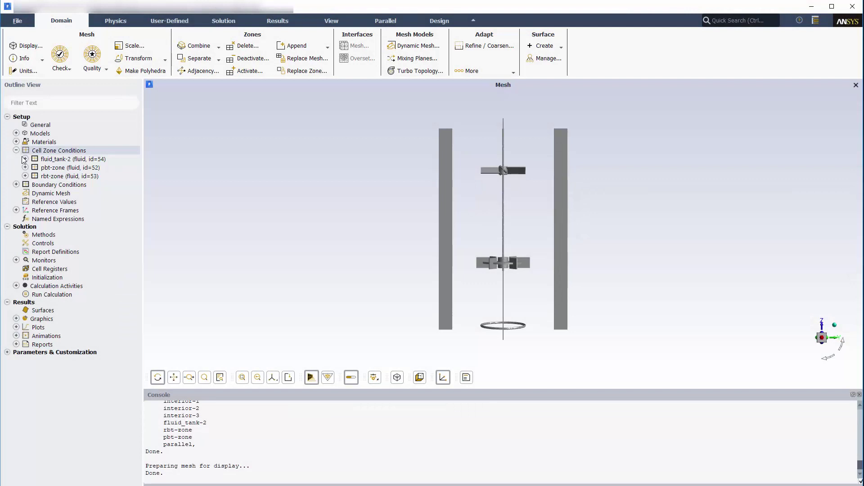
# Step: Give rbt-zone frame motion rotating at 450 rpm
pyautogui.doubleClick(62, 177)
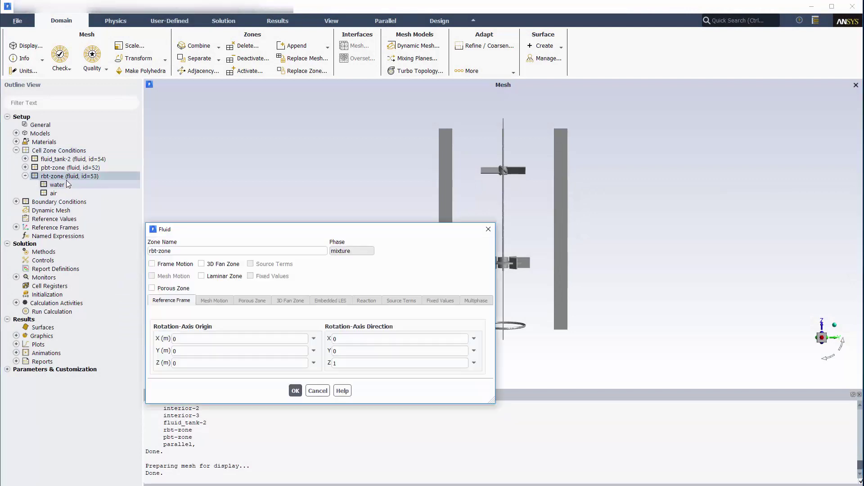
pyautogui.click(151, 264)
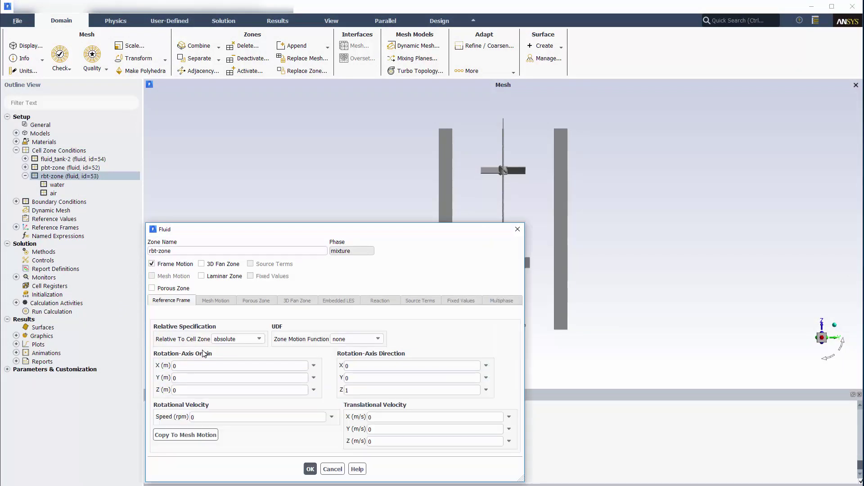
pyautogui.click(210, 417)
pyautogui.write('450')
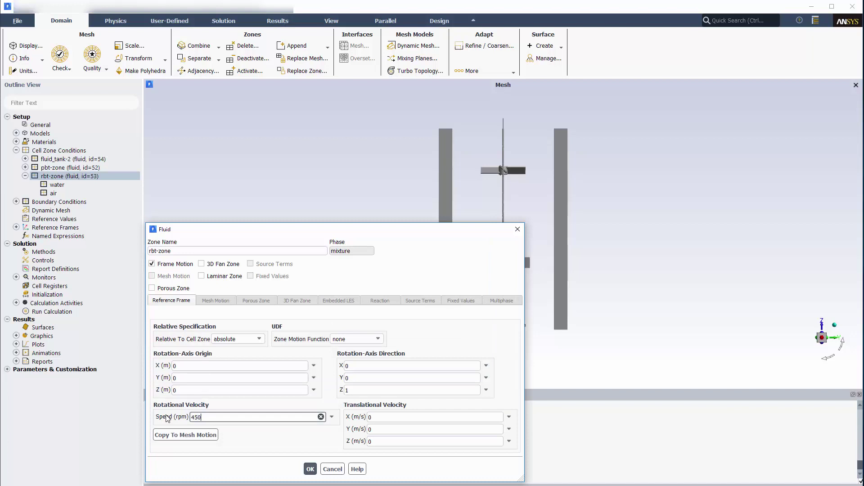
pyautogui.click(310, 470)
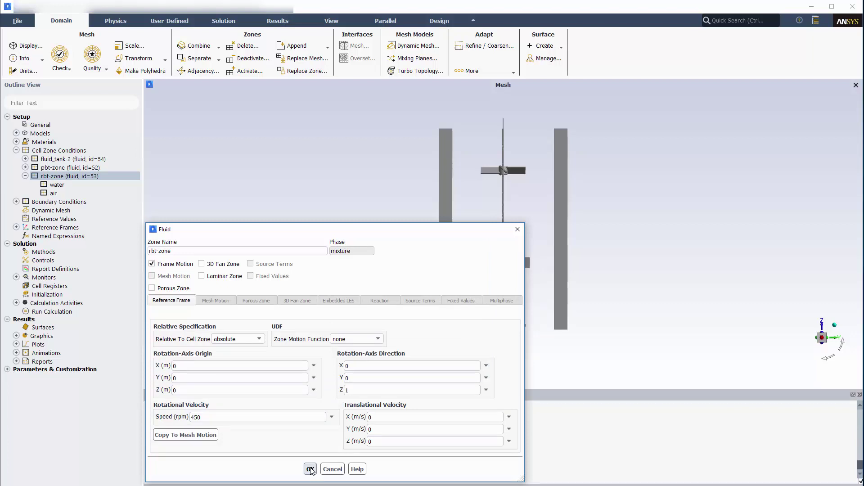
# Step: Set pbt-zone's rotational speed to 450 rpm as well
pyautogui.click(95, 170)
pyautogui.doubleClick(97, 173)
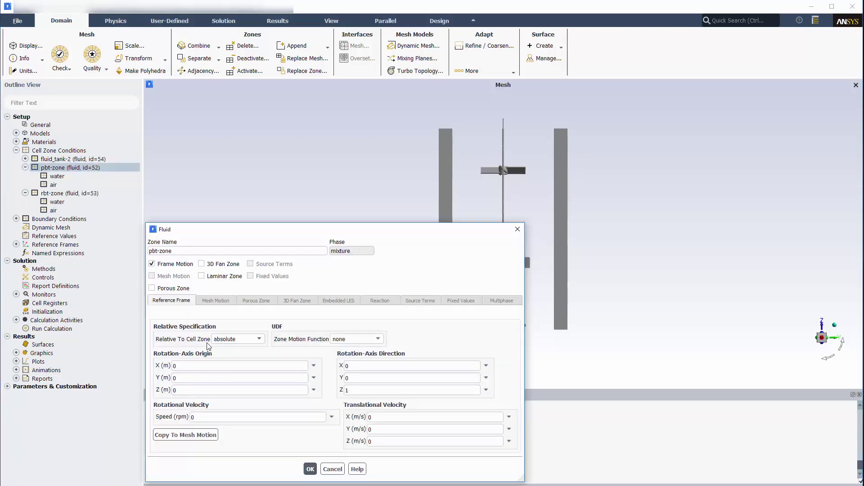
pyautogui.doubleClick(192, 417)
pyautogui.write('450')
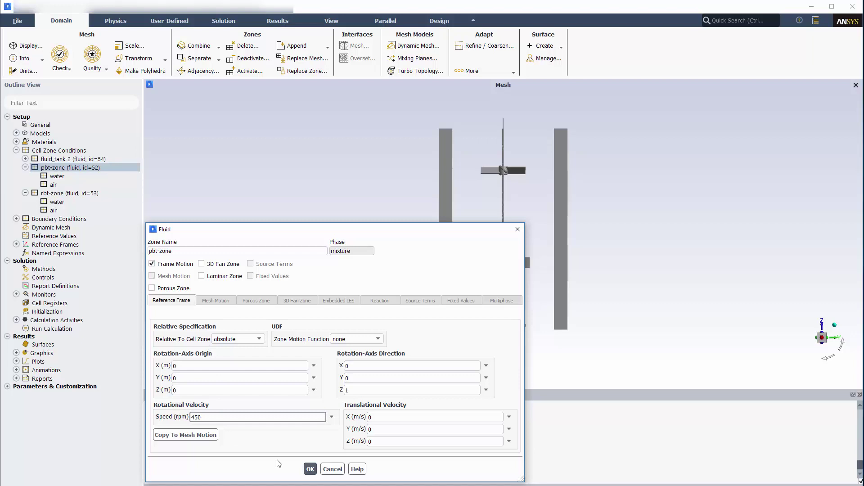
pyautogui.click(311, 469)
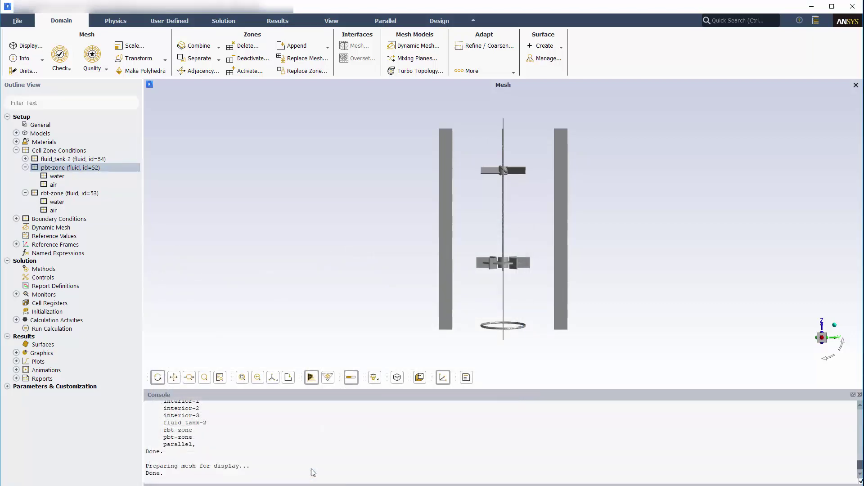
# Step: Keep fluid_tank-2 stationary and confirm pbt-wall as a stationary wall
pyautogui.doubleClick(102, 160)
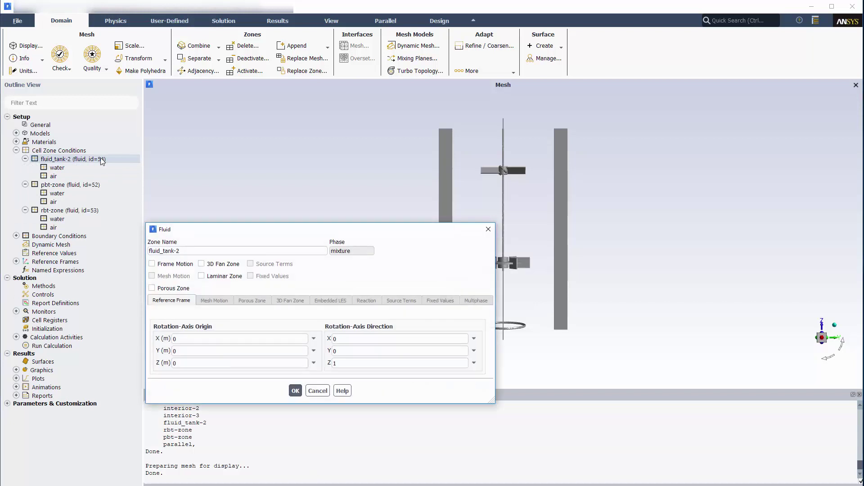
pyautogui.click(295, 391)
pyautogui.click(16, 235)
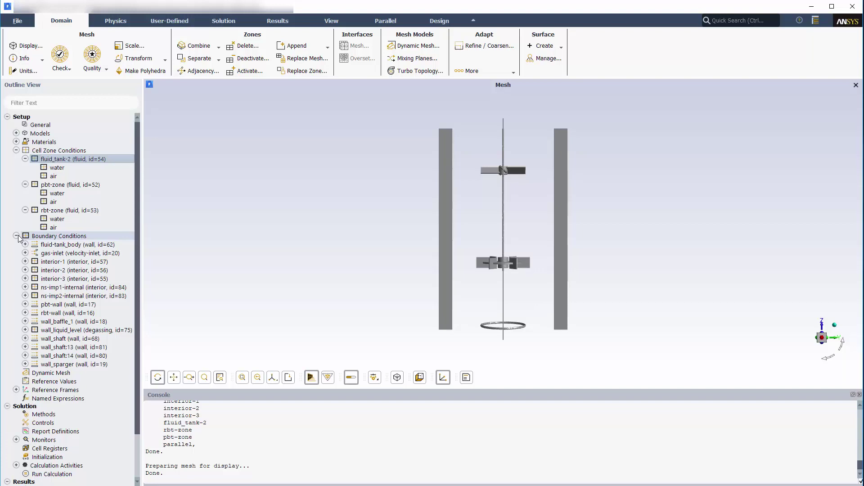
pyautogui.doubleClick(74, 305)
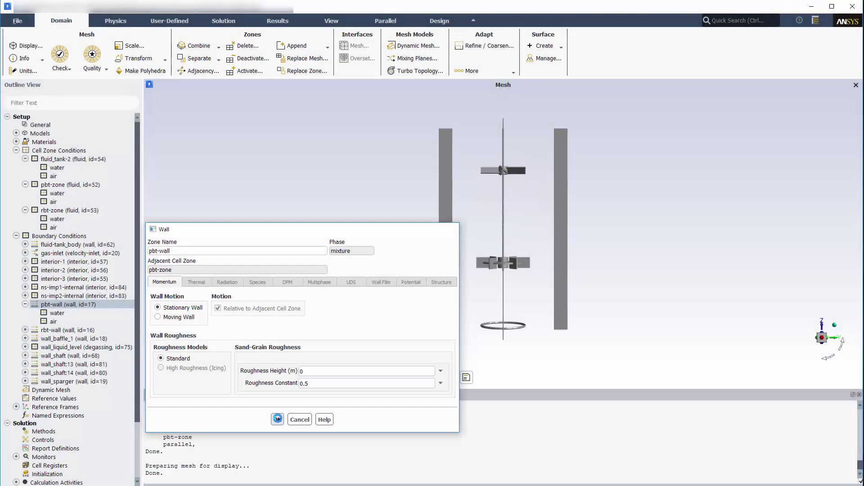
pyautogui.click(278, 418)
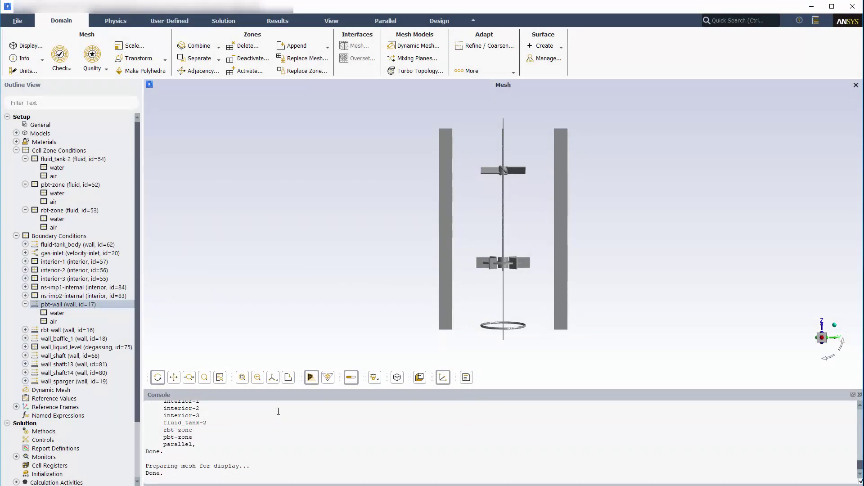
# Step: Give the gas-inlet water phase 3% turbulent intensity and 0.0254 m hydraulic diameter
pyautogui.click(25, 254)
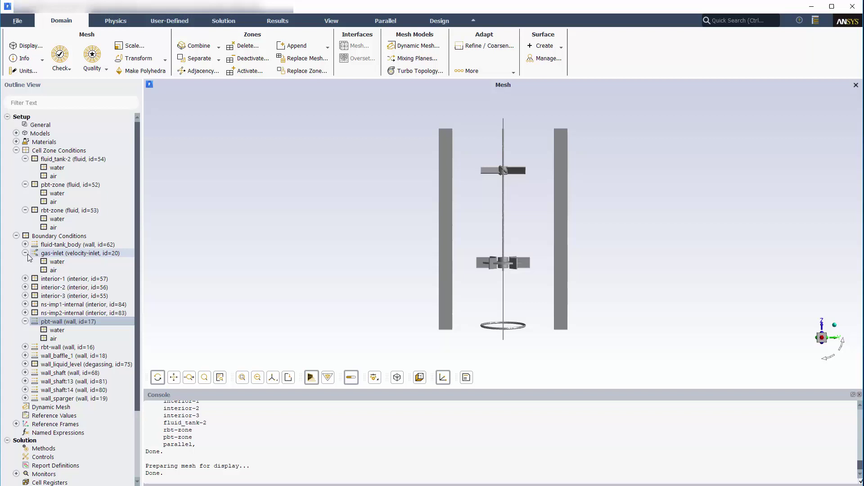
pyautogui.click(50, 262)
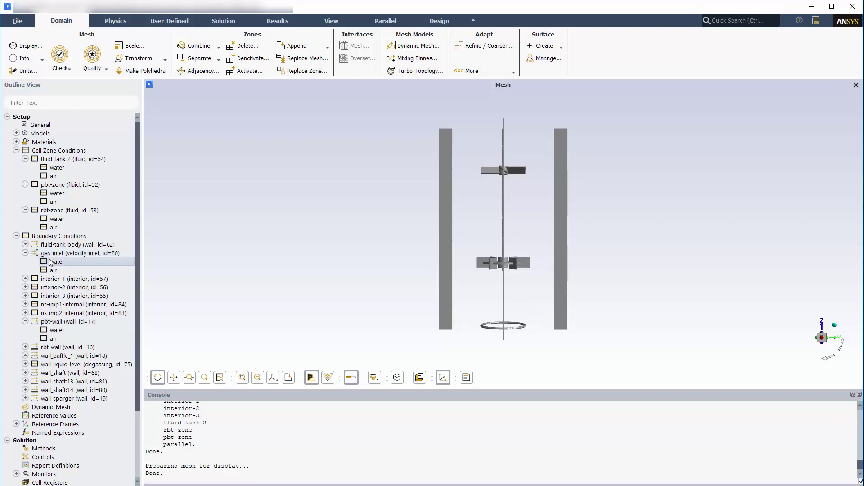
pyautogui.doubleClick(51, 262)
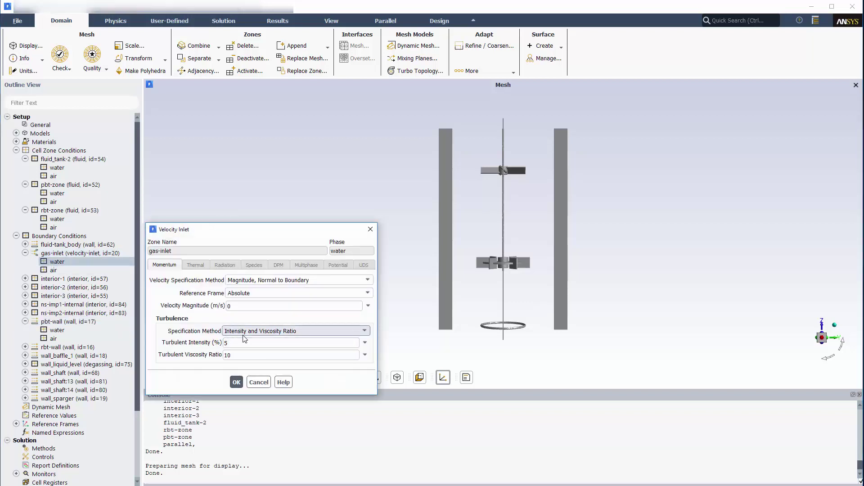
pyautogui.press('Tab')
pyautogui.write('3')
pyautogui.click(354, 355)
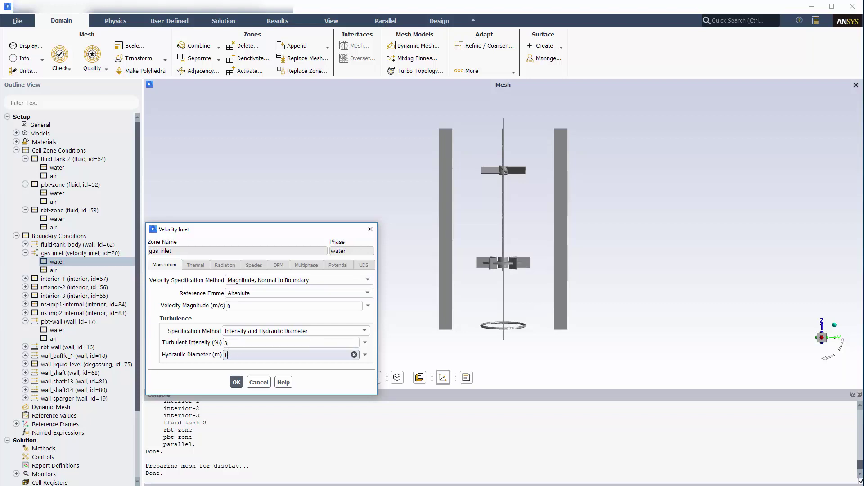
pyautogui.write('.0254')
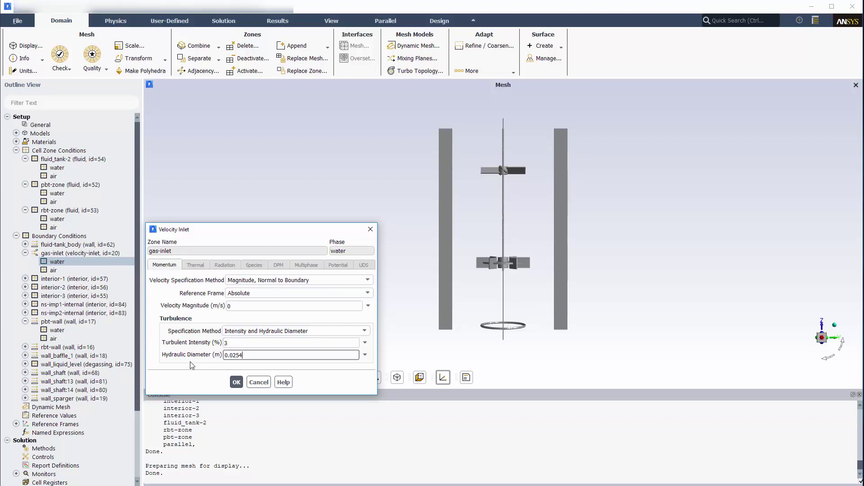
pyautogui.click(236, 382)
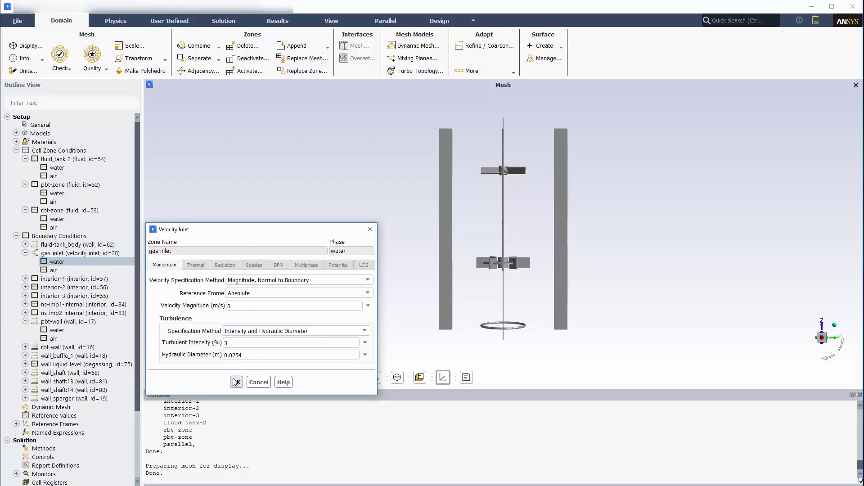
# Step: Set the gas-inlet air phase to 0.05 velocity magnitude and volume fraction 1
pyautogui.doubleClick(53, 271)
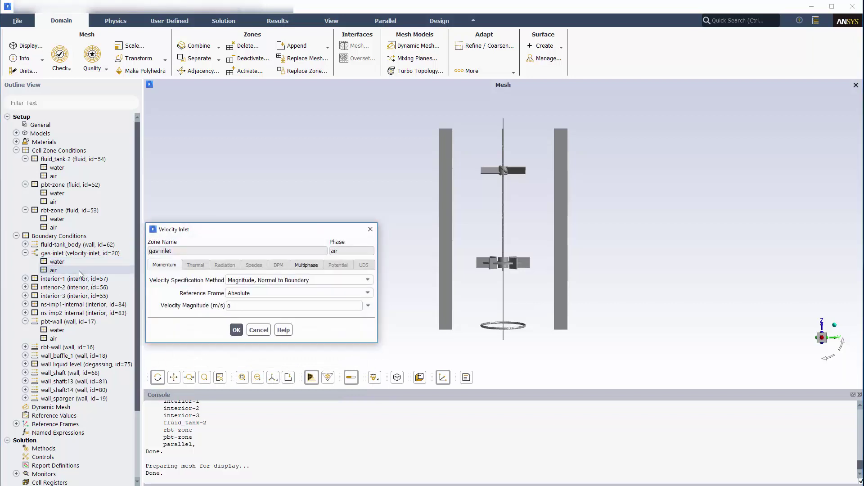
pyautogui.click(256, 305)
pyautogui.write('.05')
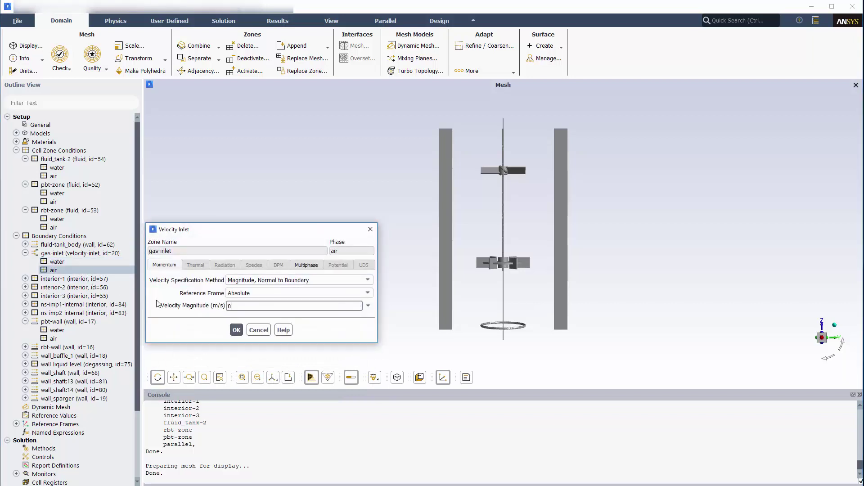
pyautogui.click(306, 266)
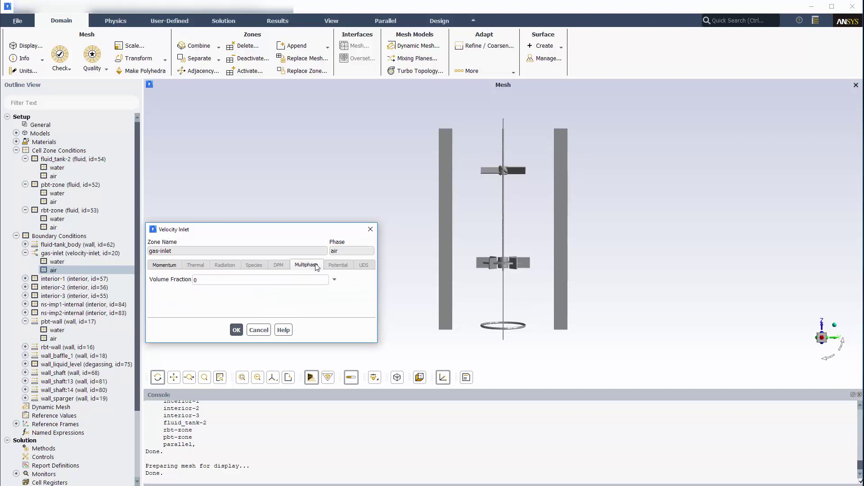
pyautogui.doubleClick(289, 279)
pyautogui.write('1')
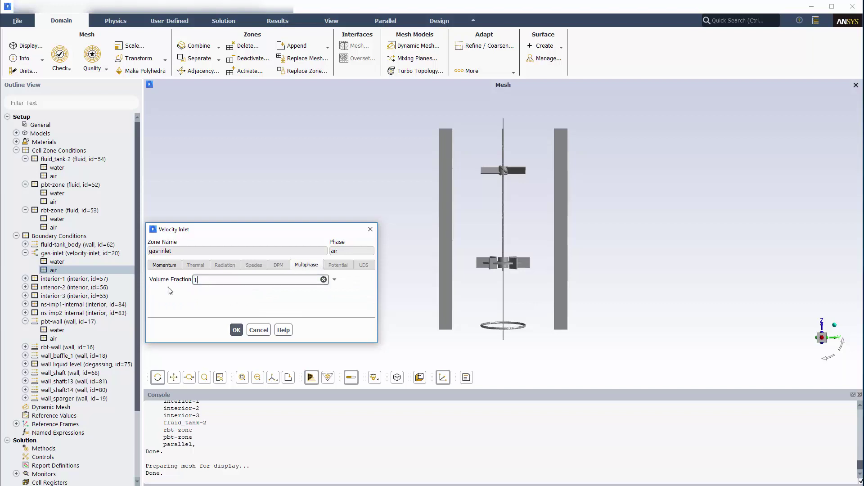
pyautogui.click(237, 330)
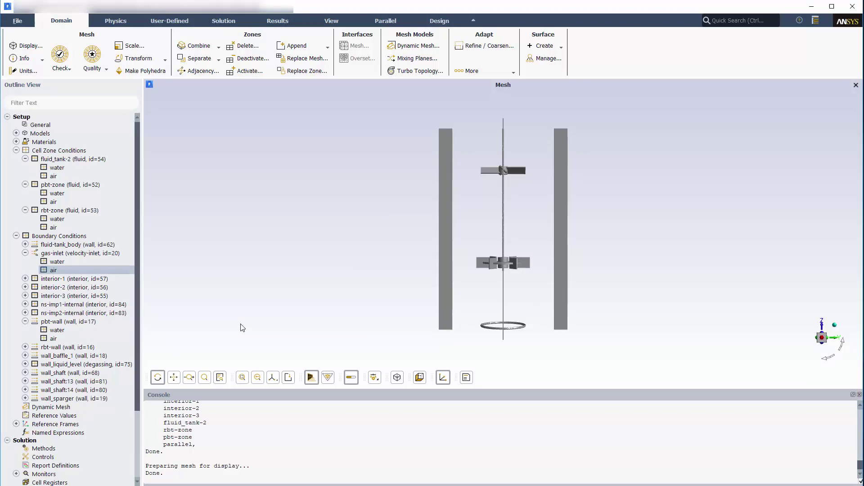
# Step: In Solution Methods, switch pressure-velocity coupling to Coupled and enable Pseudo Transient
pyautogui.click(231, 23)
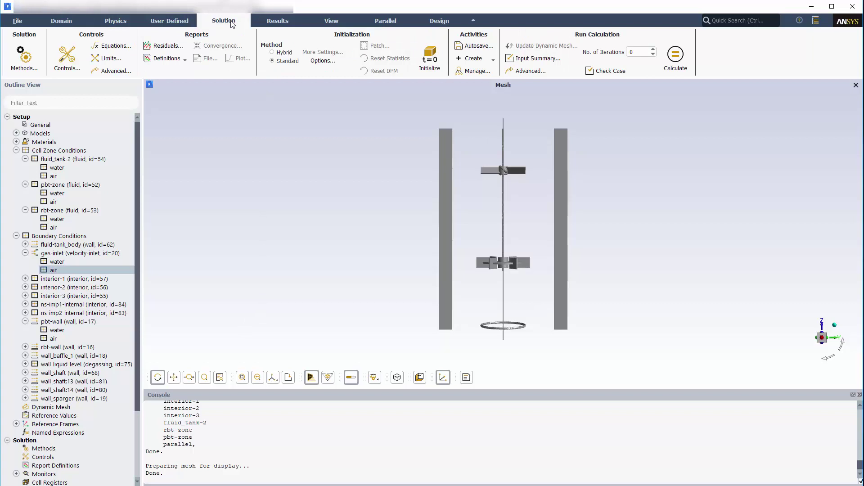
pyautogui.click(24, 54)
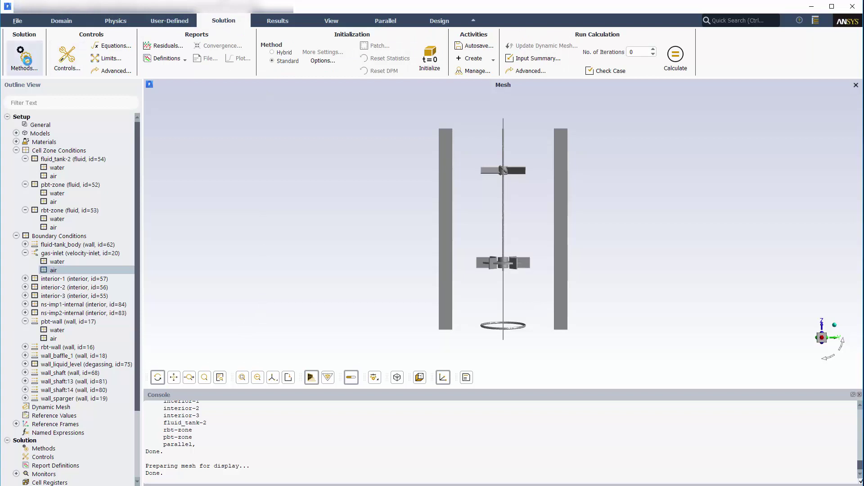
pyautogui.click(188, 141)
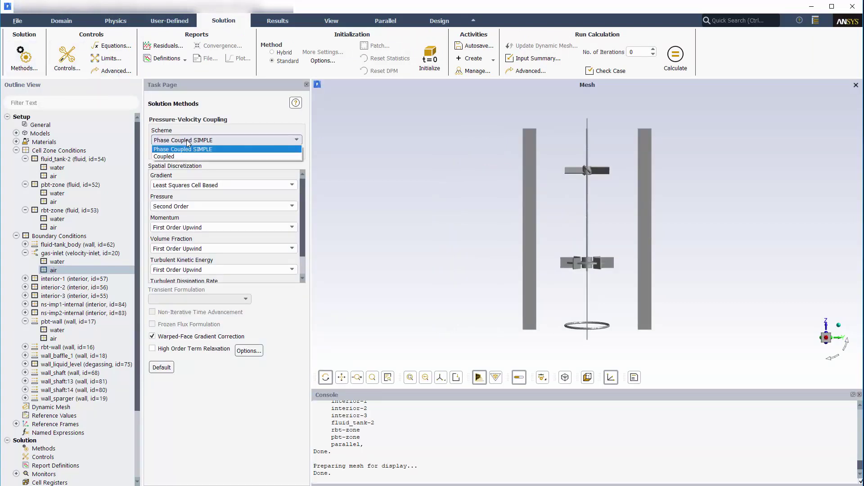
pyautogui.click(174, 157)
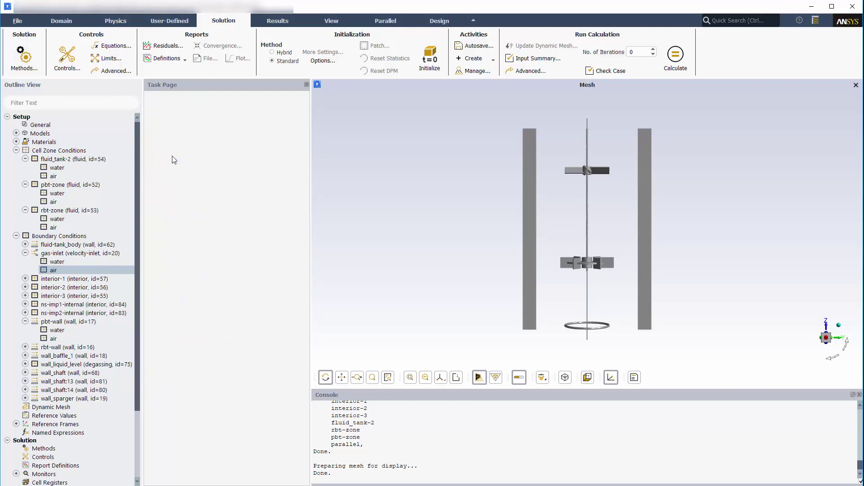
pyautogui.click(181, 347)
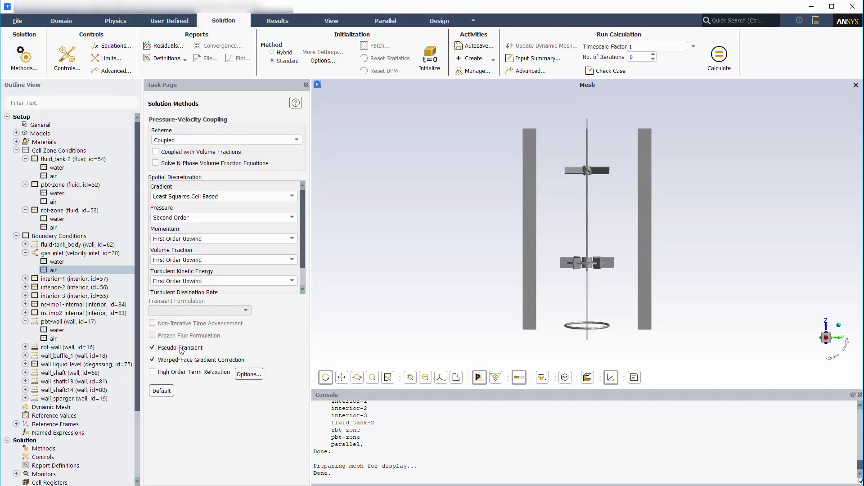
# Step: Run the calculation for 850 iterations, initializing the case when prompted
pyautogui.click(523, 72)
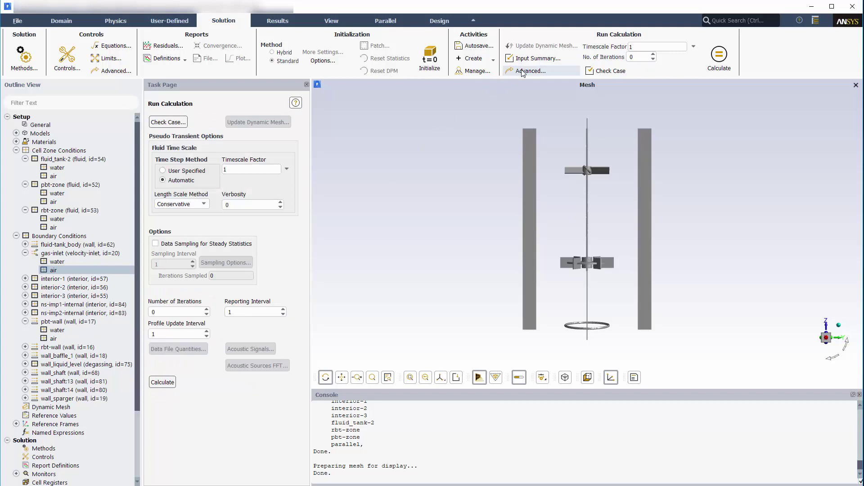
pyautogui.moveTo(180, 312); pyautogui.dragTo(132, 310)
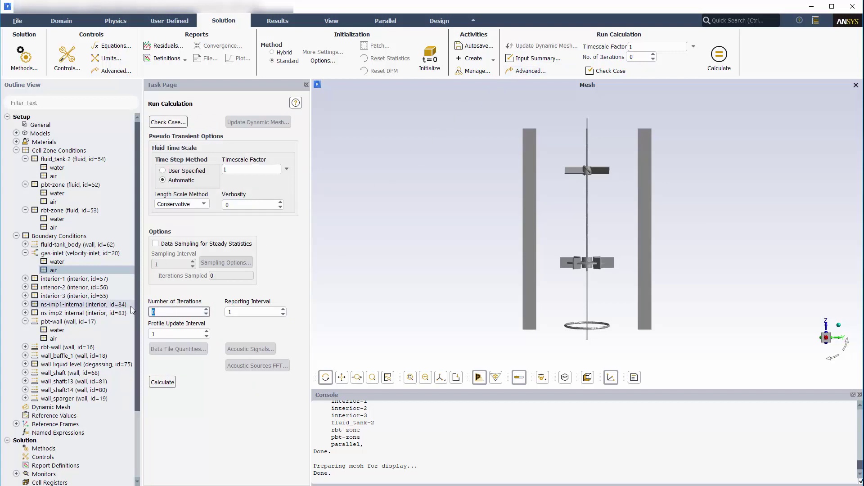
pyautogui.write('850')
pyautogui.click(162, 382)
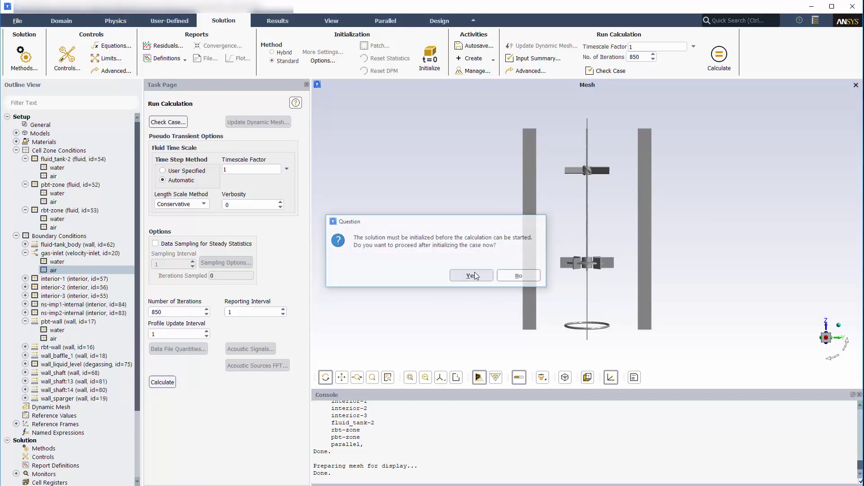
pyautogui.click(470, 276)
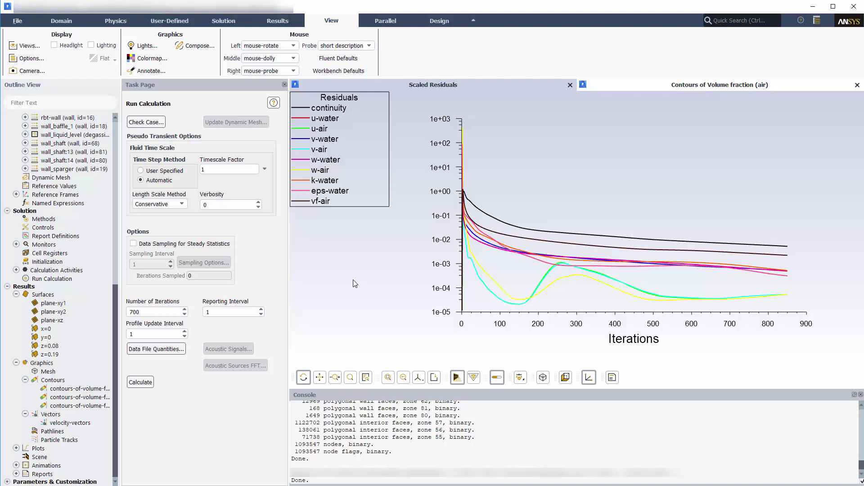
# Step: Bring up the results display to review velocity vectors coloured by air velocity magnitude
pyautogui.click(642, 89)
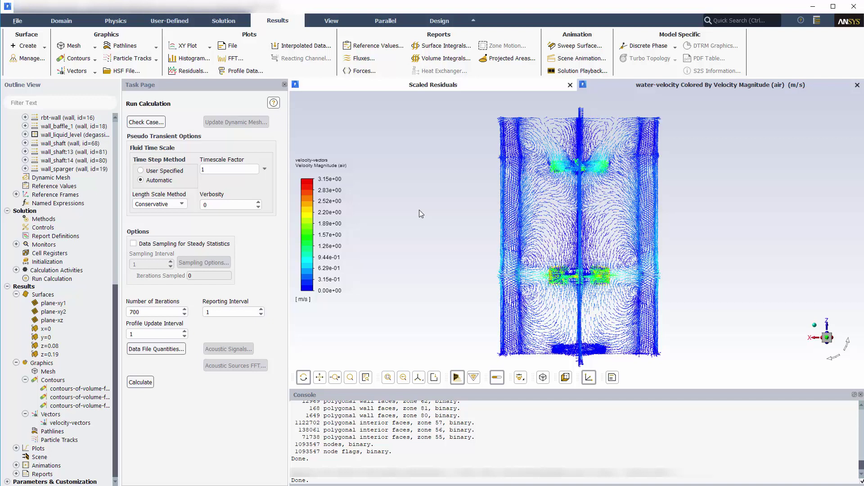
# Step: Print the rbt-wall moment about axis (0, 0, -1), totalling 0.038071666 N·m
pyautogui.click(363, 72)
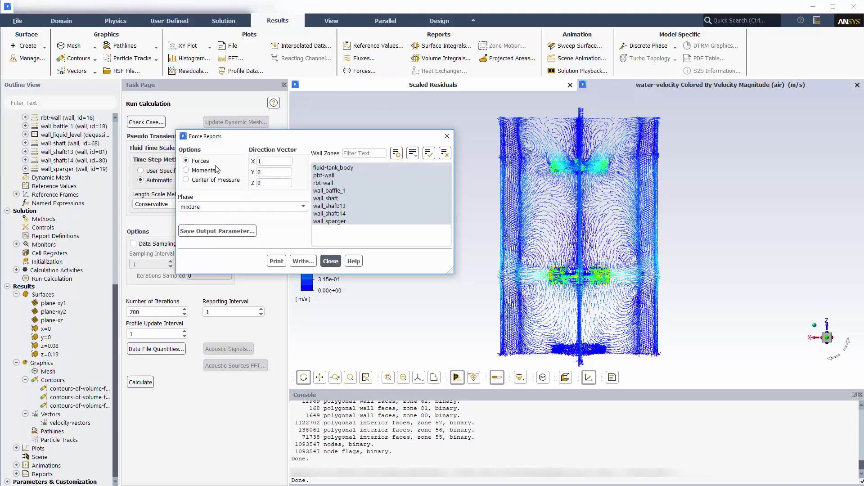
pyautogui.click(195, 171)
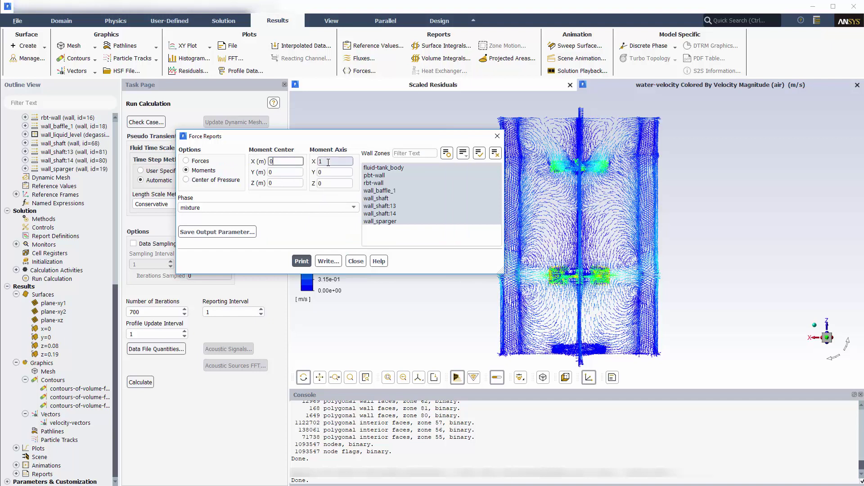
pyautogui.write('0')
pyautogui.press('Tab')
pyautogui.press('Tab')
pyautogui.write('-1')
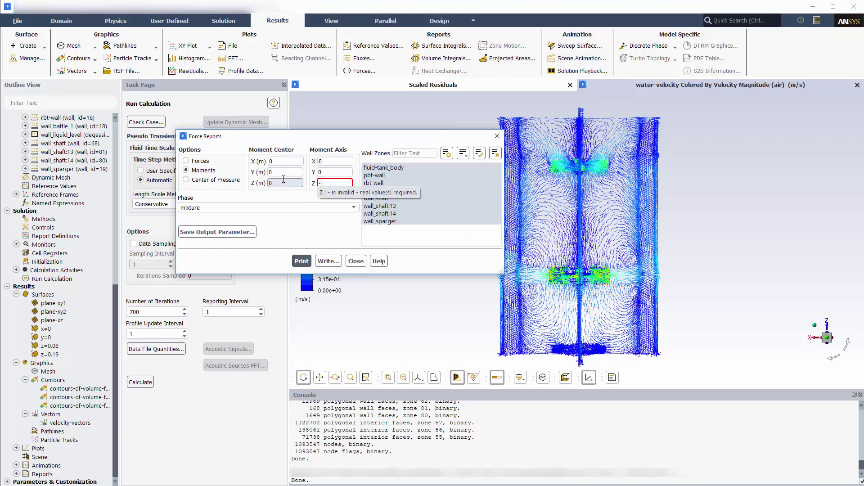
pyautogui.click(495, 154)
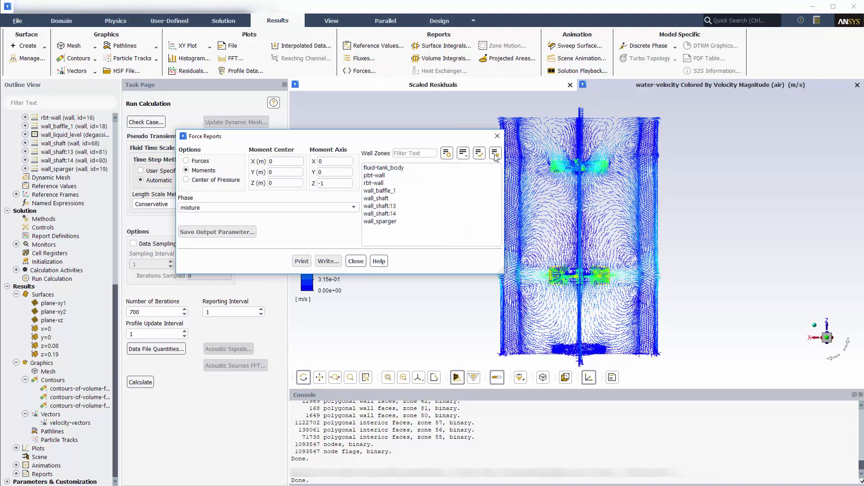
pyautogui.click(373, 183)
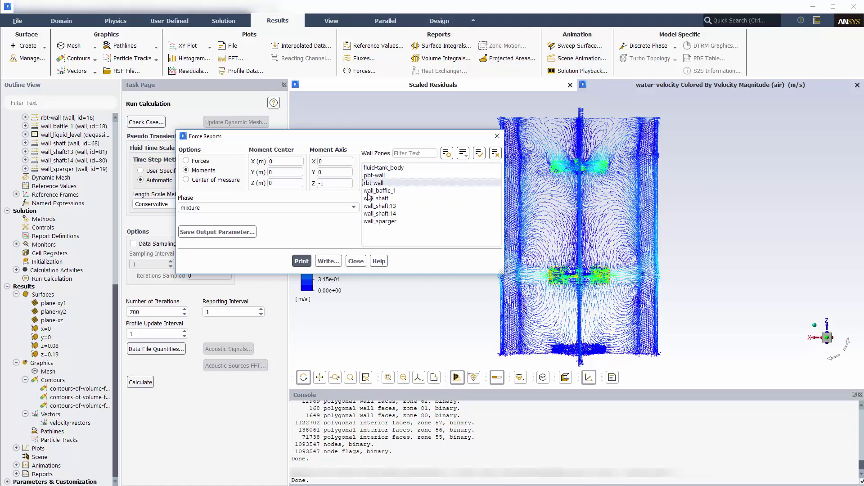
pyautogui.click(310, 261)
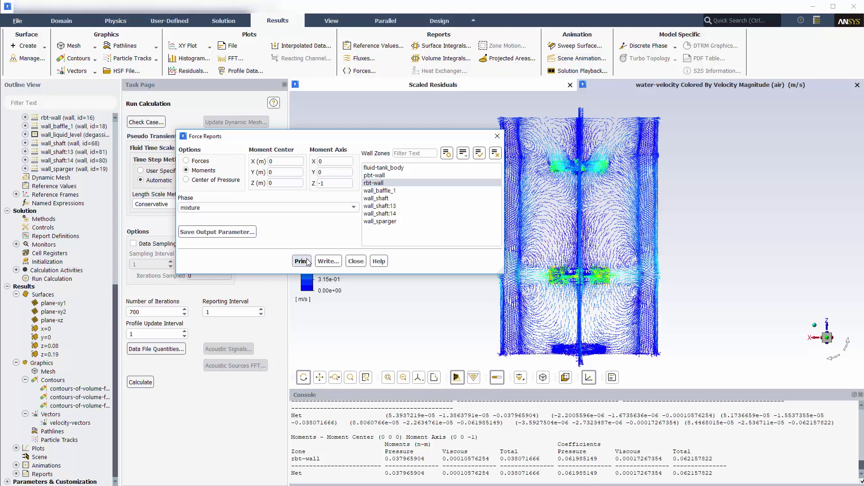
pyautogui.click(356, 261)
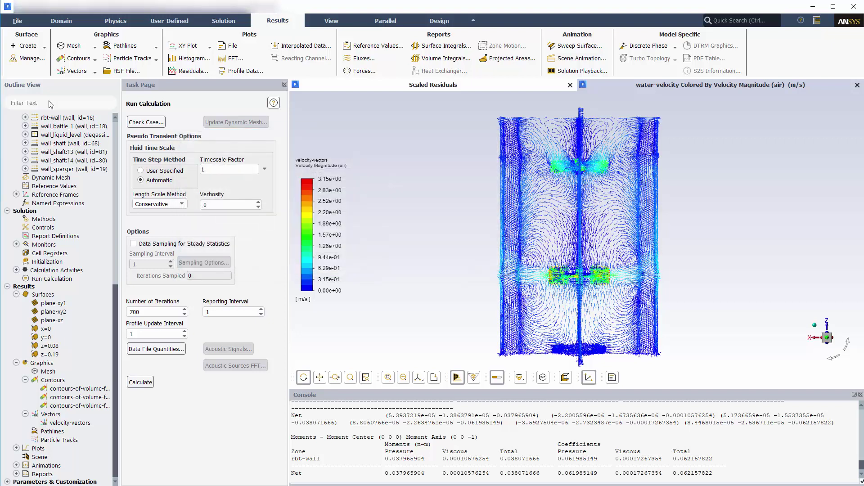